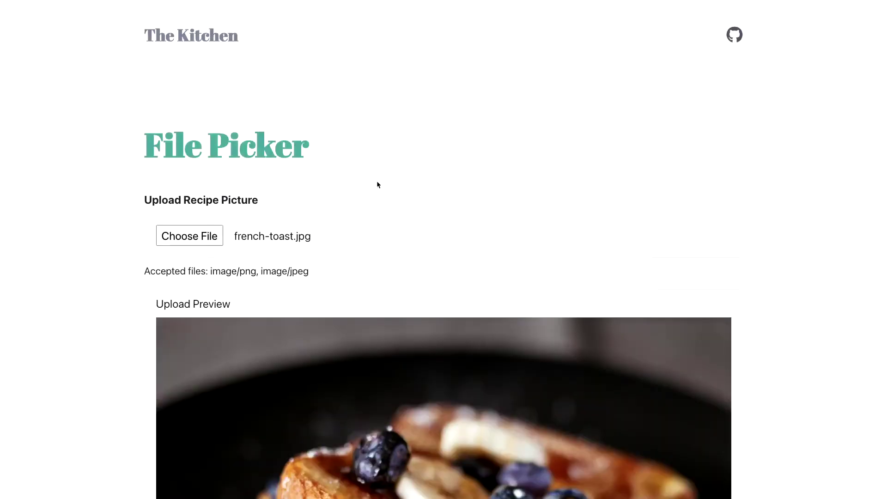
{"action": "scroll", "coordinate": [378, 184], "scroll_direction": "down", "scroll_amount": 3}
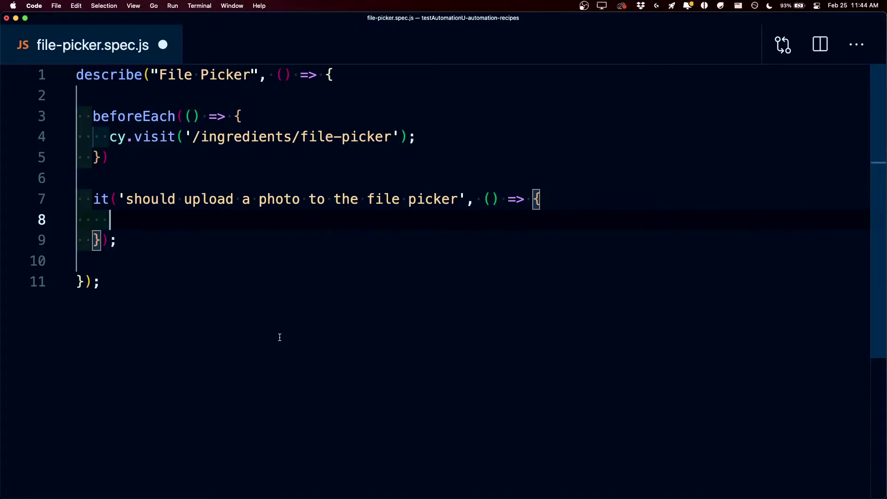
{"action": "type", "text": "cy.get("}
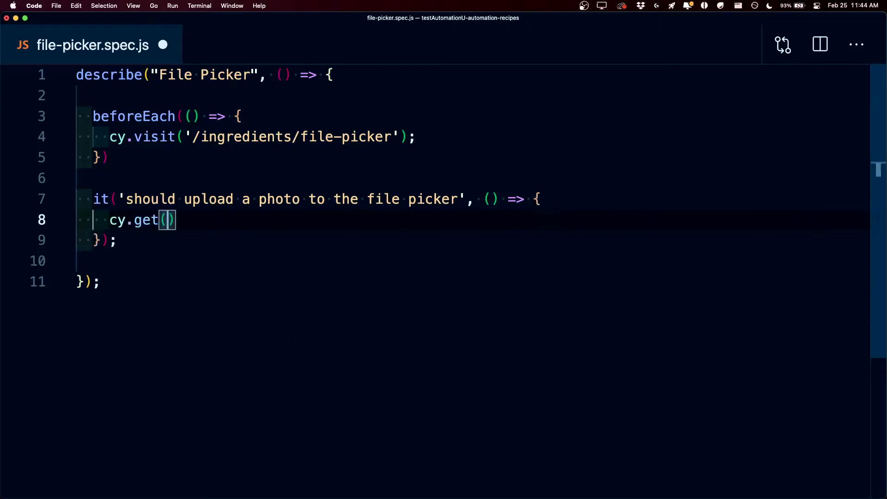
{"action": "type", "text": "'#photo"}
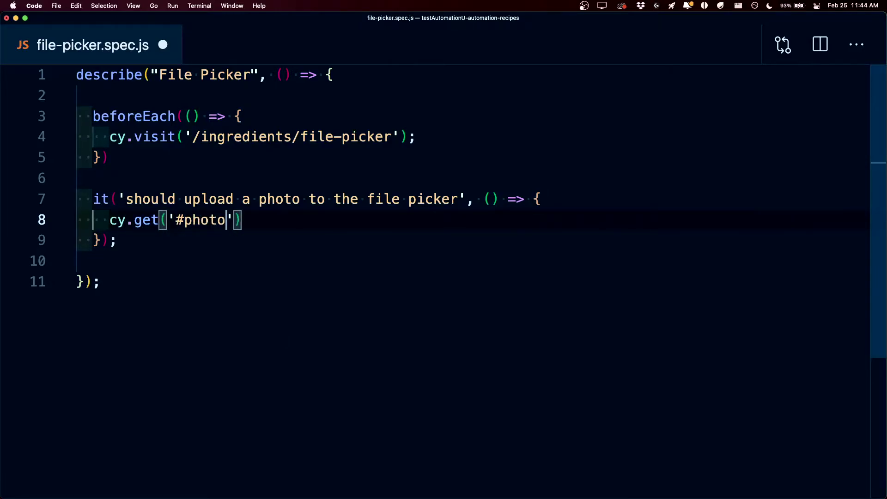
{"action": "type", "text": "-upload')"}
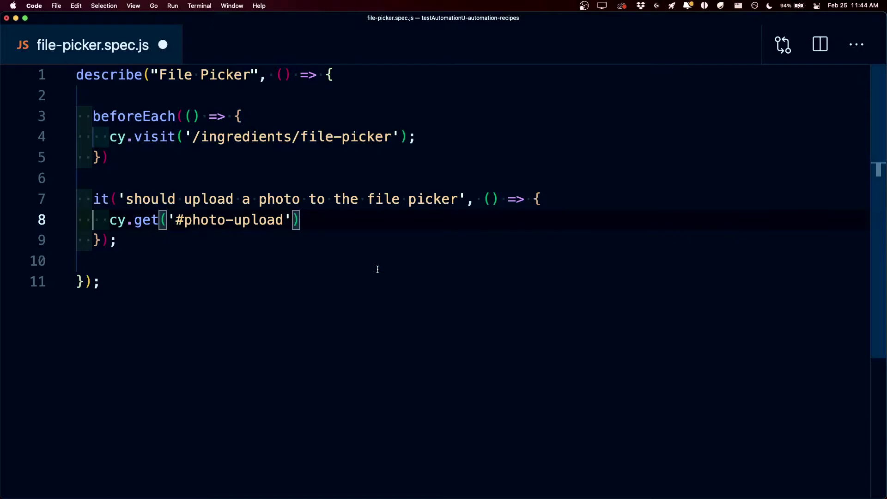
{"action": "type", "text": ".att"}
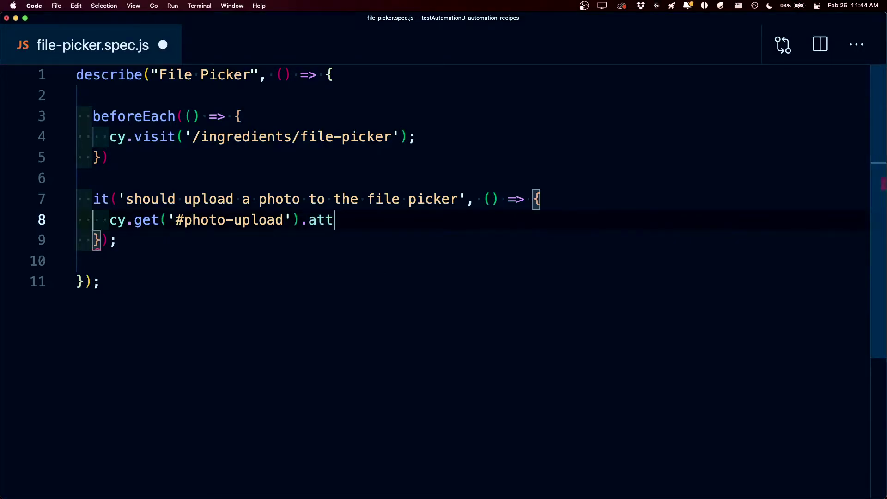
{"action": "type", "text": "achFile("}
Attach images/french-toast.jpg to #photo-upload, showing the Explorer to check the fixture path.
{"action": "key", "text": "super+b"}
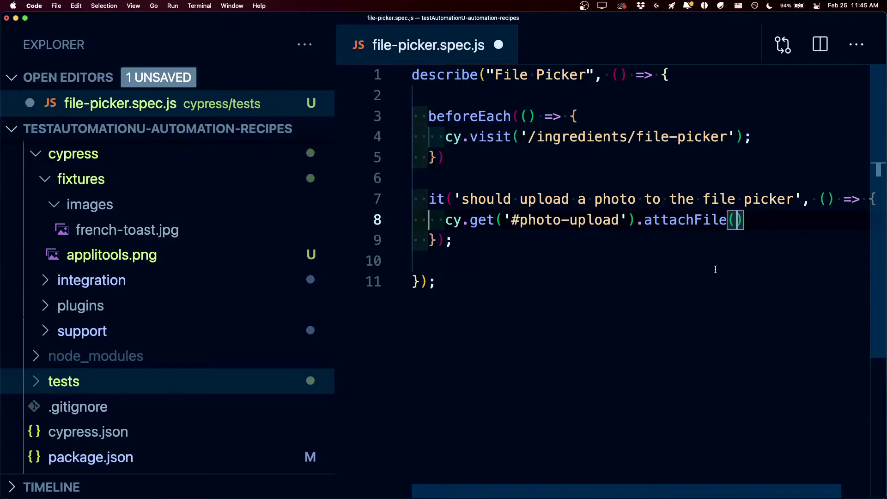
{"action": "type", "text": "'"}
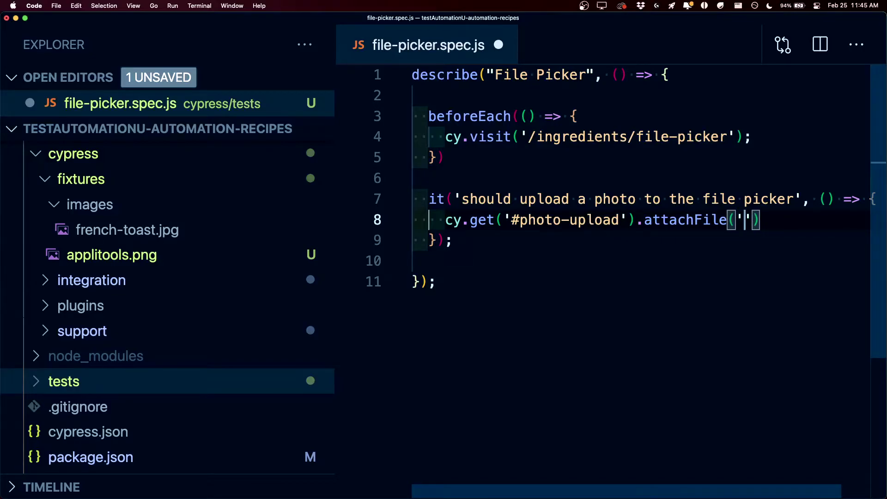
{"action": "type", "text": "images/fren"}
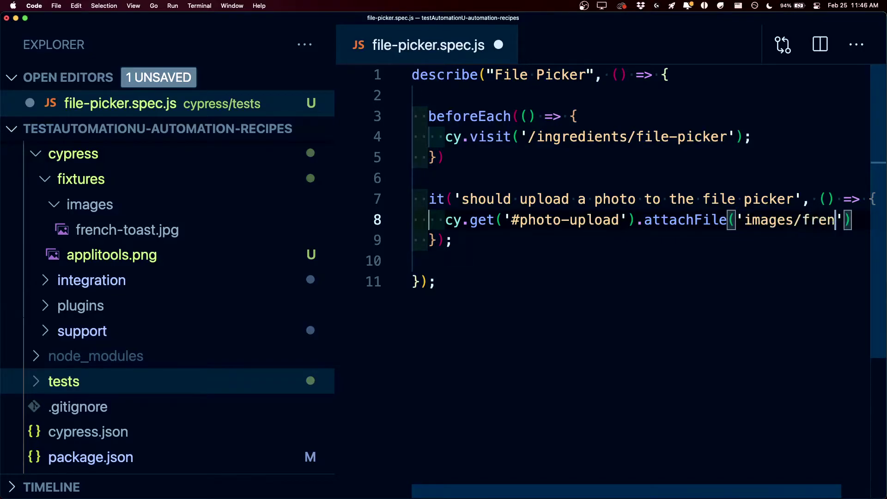
{"action": "type", "text": "ch-toast.jpg"}
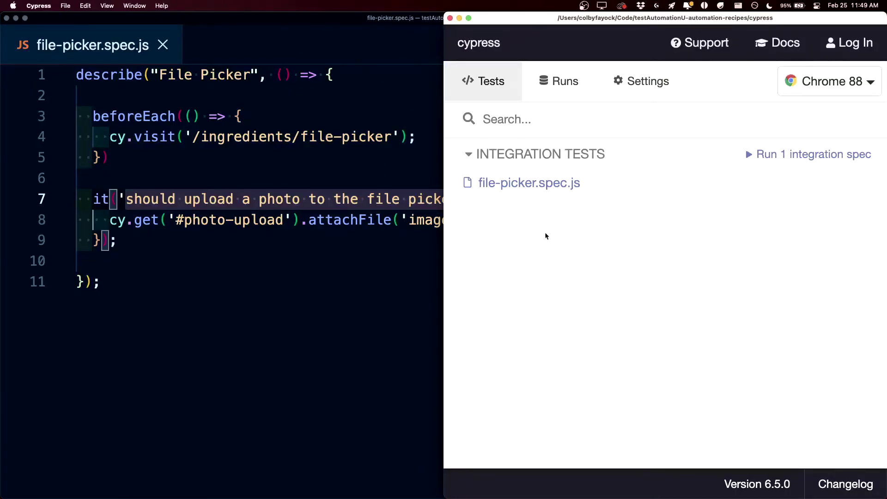
Run file-picker.spec.js in Chrome 88 from the Cypress Tests list.
{"action": "left_click", "coordinate": [521, 185]}
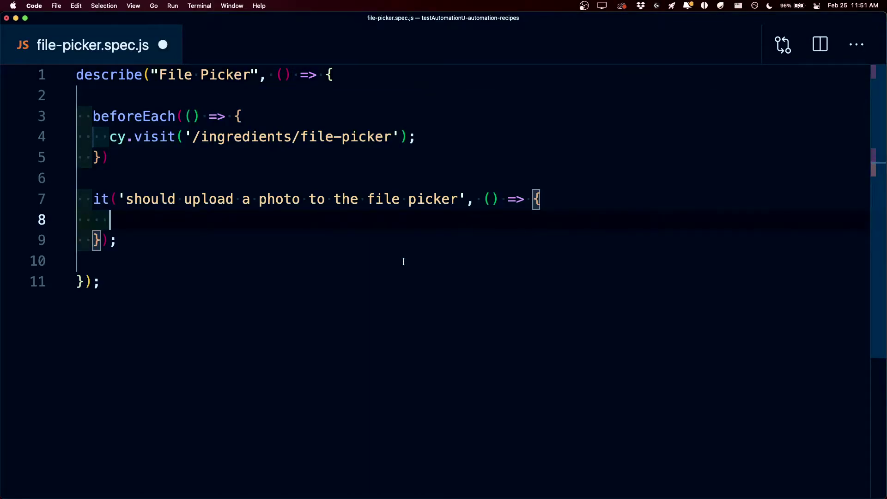
{"action": "type", "text": "cy.fixtur"}
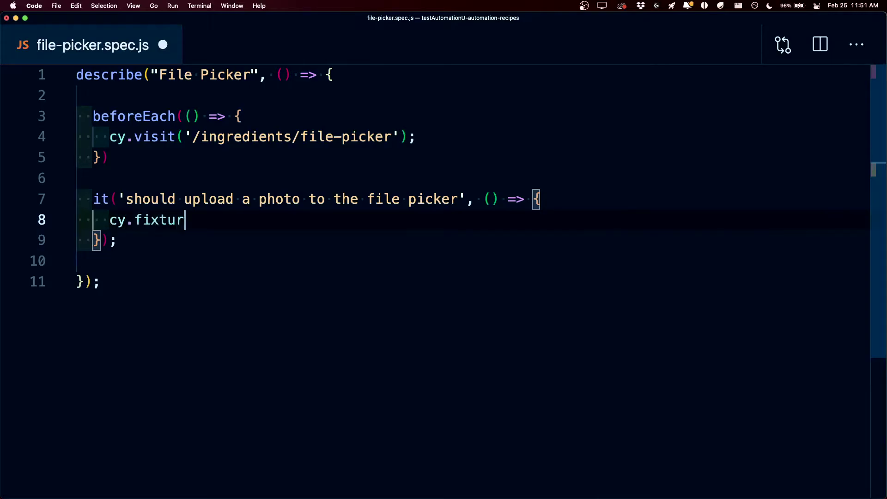
{"action": "type", "text": "e('images"}
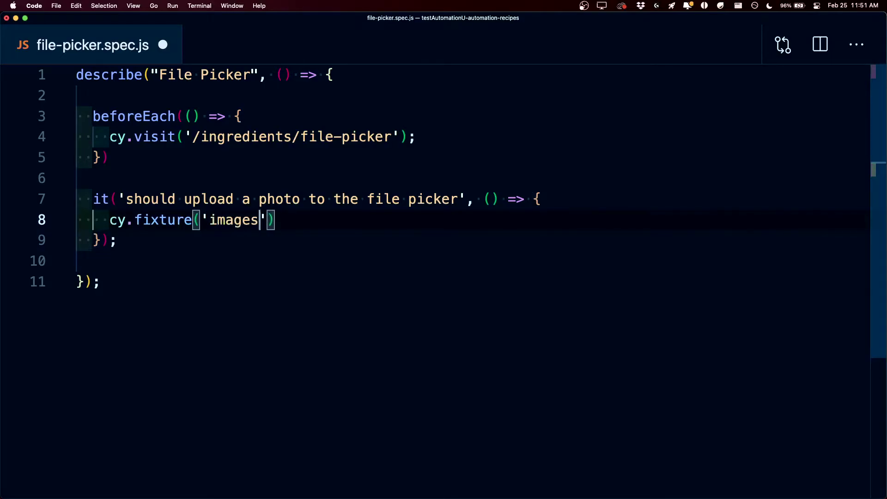
{"action": "type", "text": "/french-toast"}
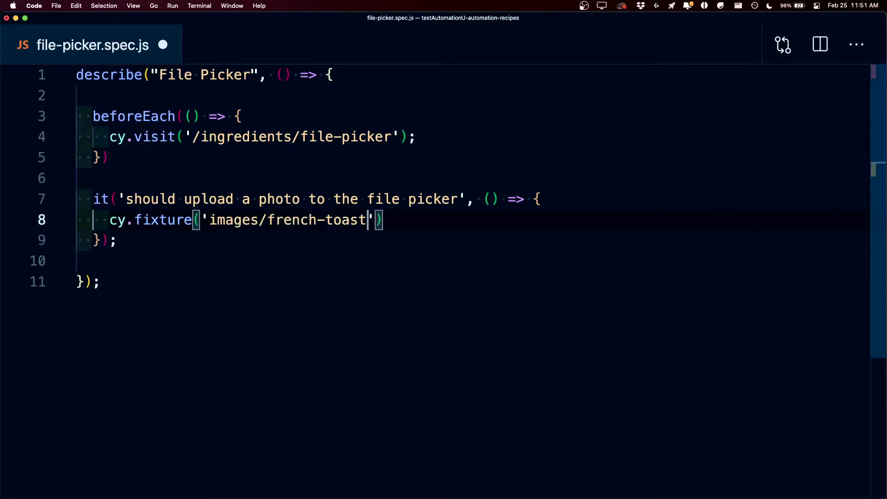
{"action": "type", "text": ".jpg"}
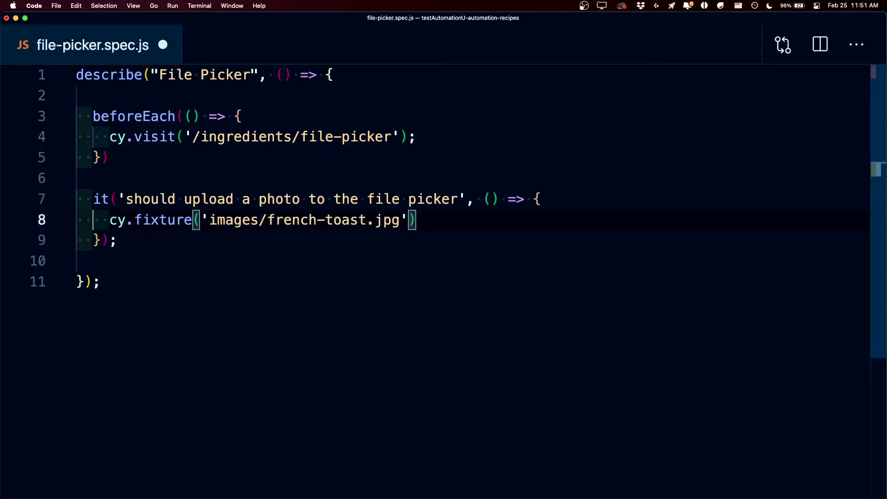
{"action": "type", "text": "').as('phot"}
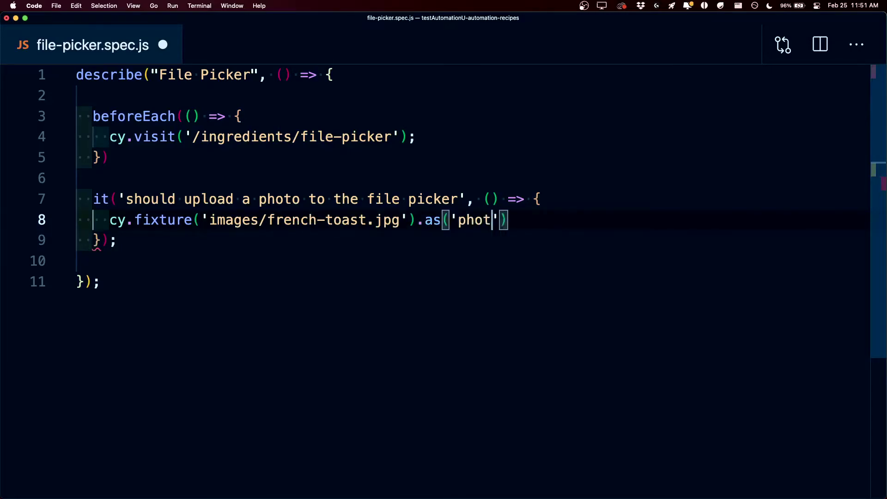
{"action": "type", "text": "o')"}
Load the french-toast.jpg fixture as 'photo' and start a then callback on #photo-upload.
{"action": "key", "text": "Return"}
{"action": "key", "text": "Return"}
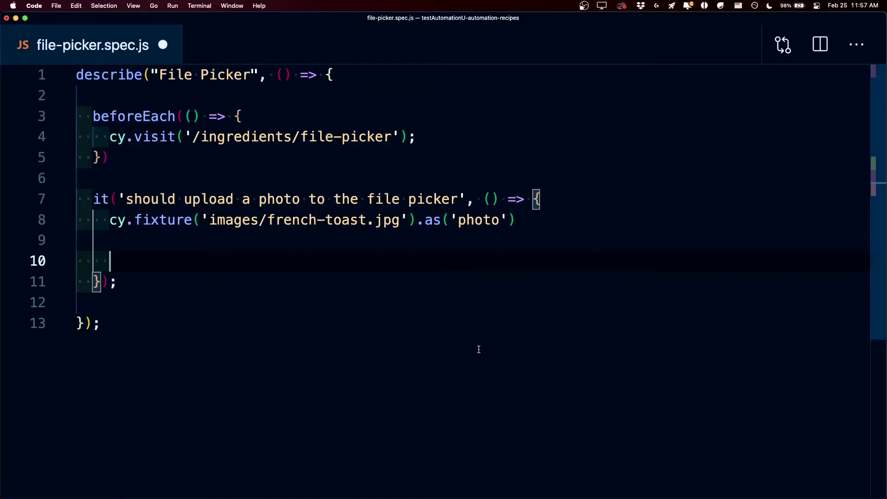
{"action": "type", "text": "cy.get('"}
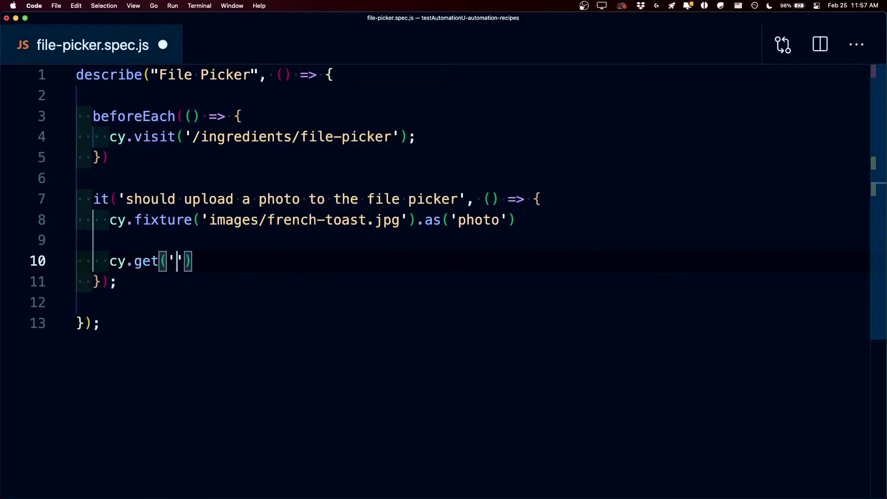
{"action": "type", "text": "#photo-u"}
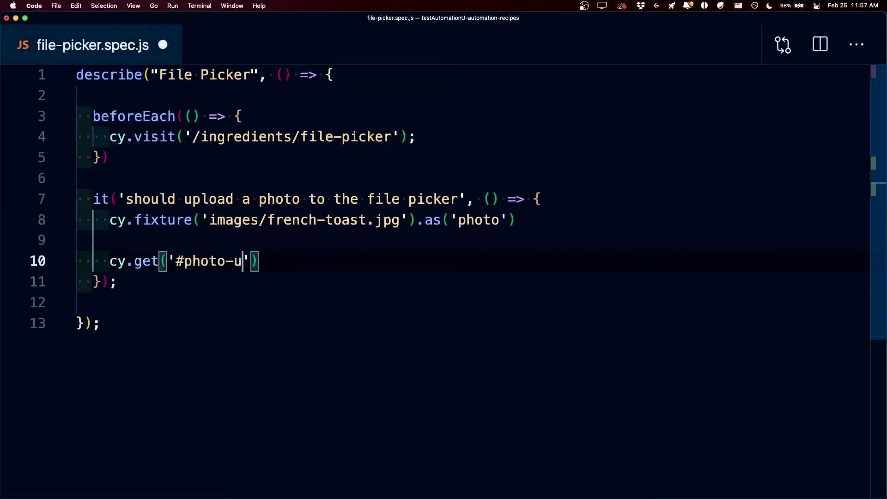
{"action": "type", "text": "pload')"}
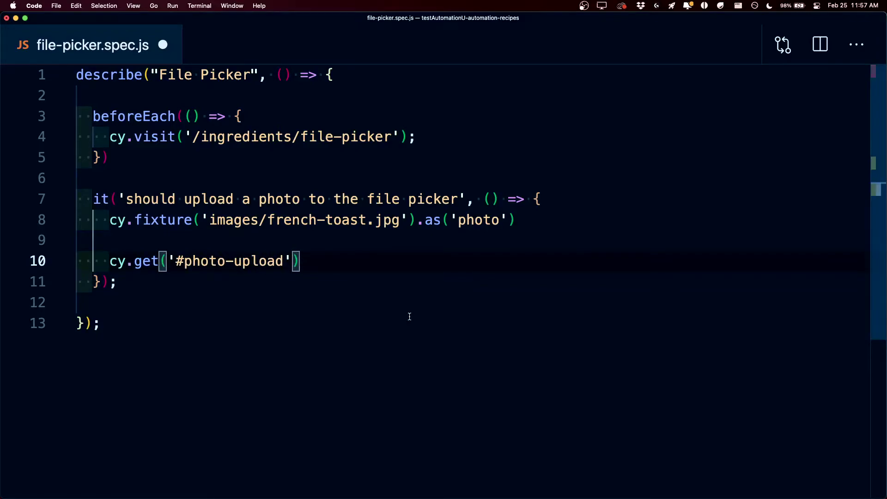
{"action": "type", "text": ".then(fu"}
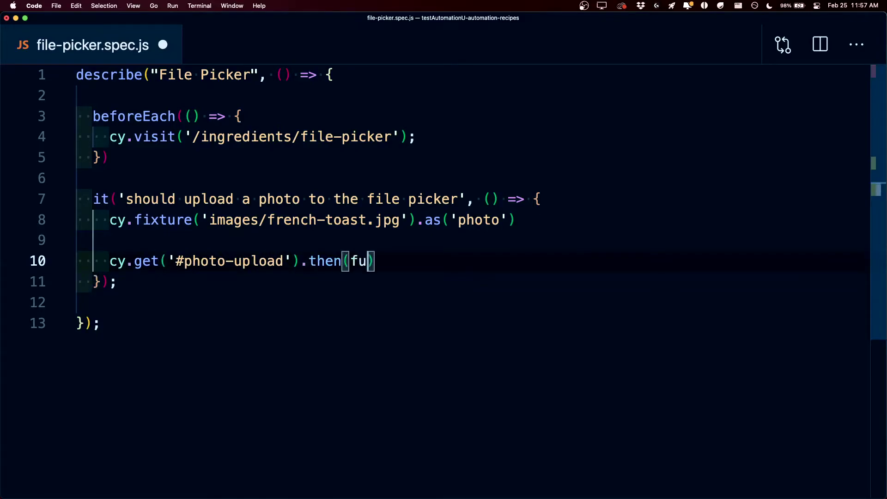
{"action": "type", "text": "nction () {"}
Create blob from this.photo with Cypress.Blob.base64StringToBlob as 'image/jpeg'.
{"action": "key", "text": "Return"}
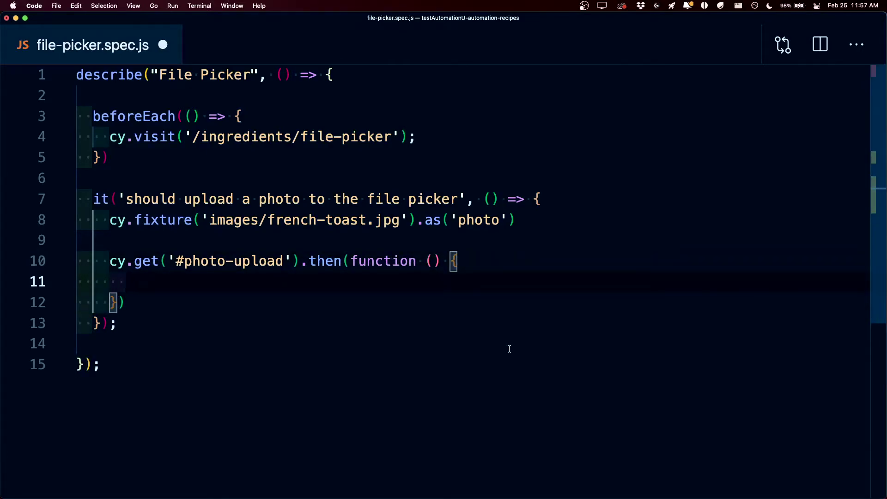
{"action": "type", "text": "const blob"}
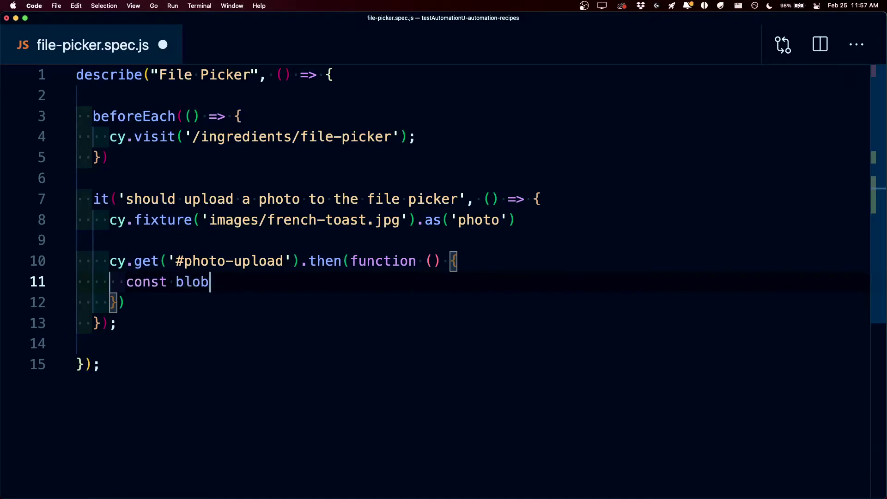
{"action": "type", "text": " = Cypress.Blob.base64StringToBlob"}
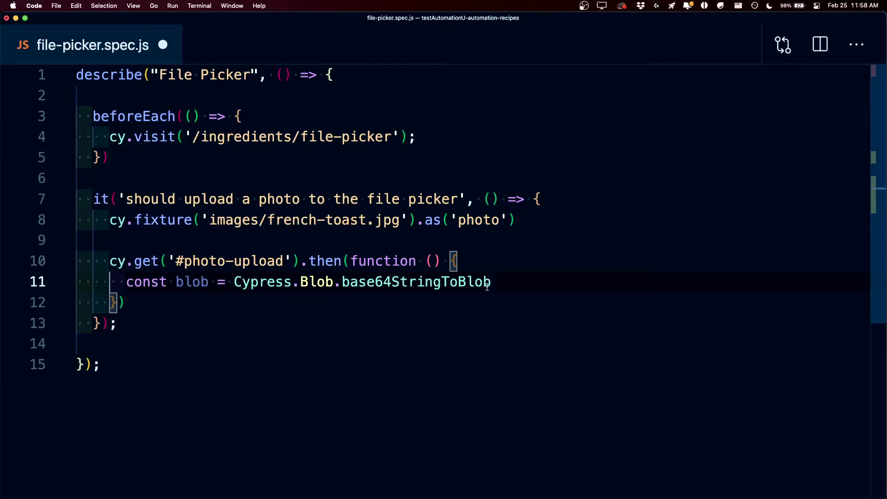
{"action": "type", "text": "(thi"}
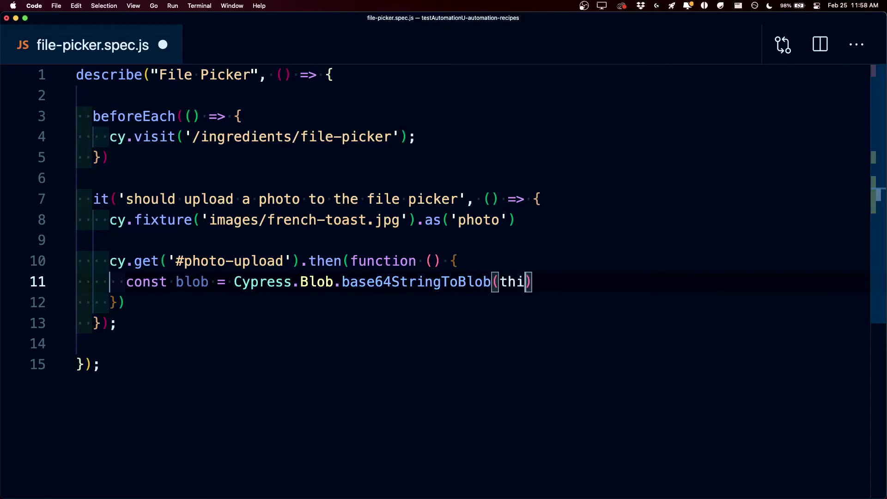
{"action": "type", "text": "s.photo"}
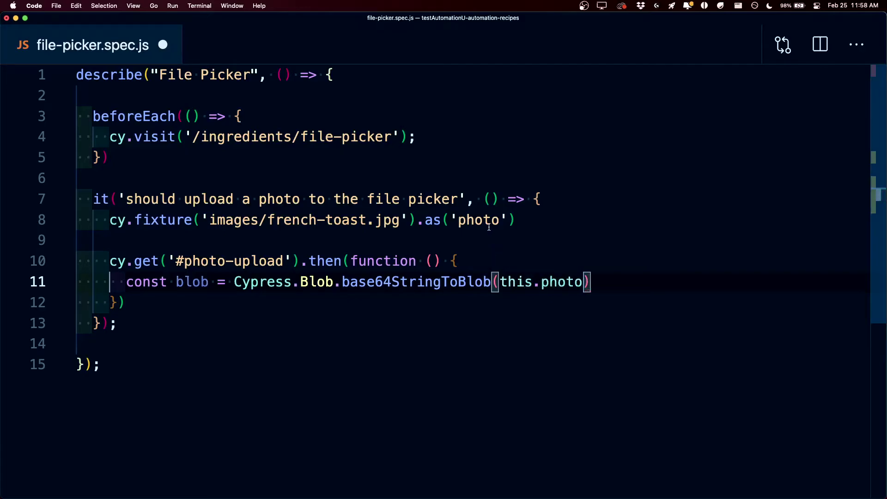
{"action": "left_click", "coordinate": [498, 224]}
{"action": "left_click", "coordinate": [534, 282]}
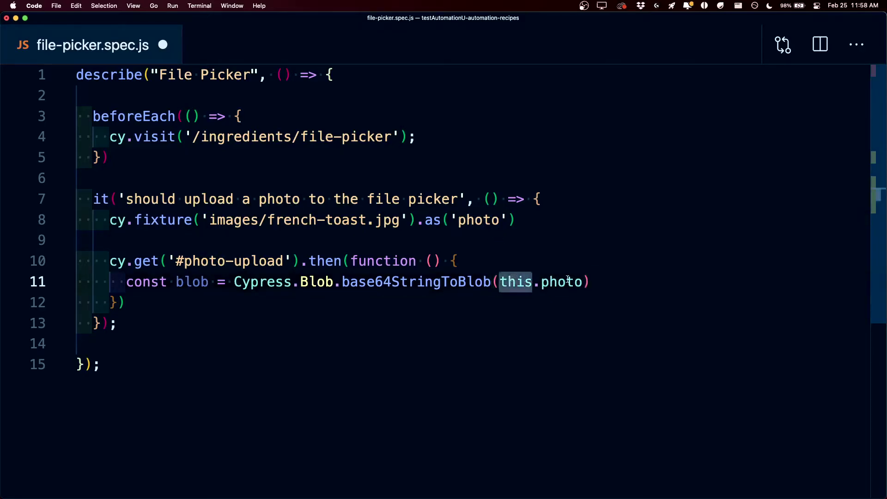
{"action": "left_click", "coordinate": [583, 281]}
{"action": "type", "text": ", "}
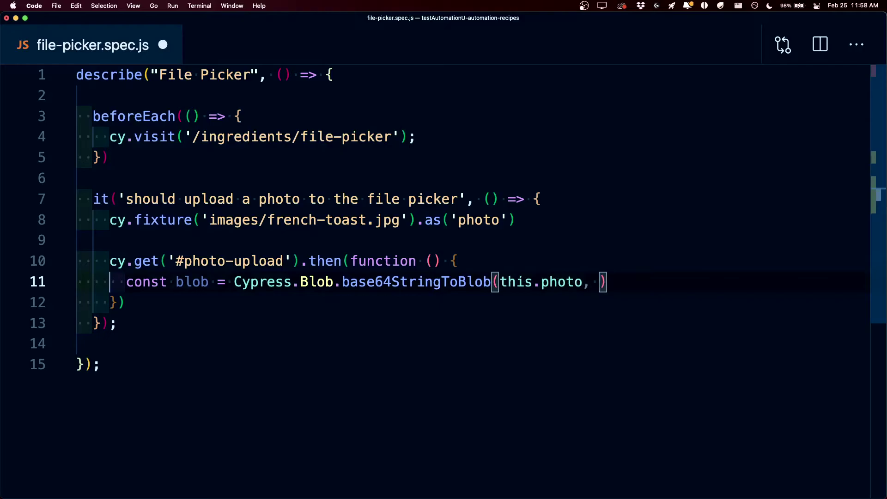
{"action": "type", "text": "'image/j"}
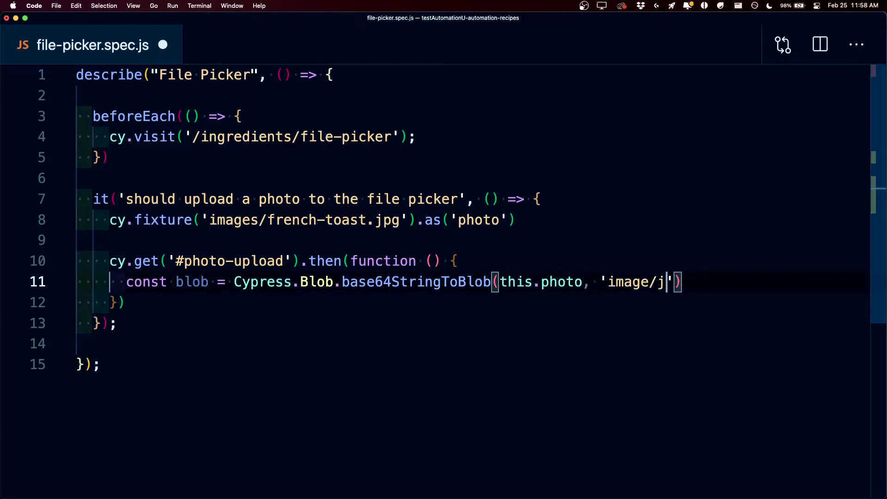
{"action": "type", "text": "peg');"}
{"action": "key", "text": "Return"}
{"action": "key", "text": "Return"}
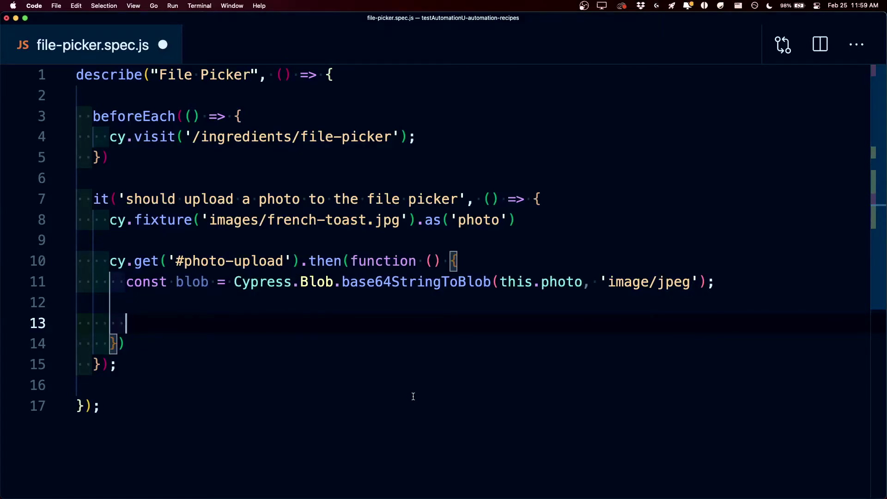
{"action": "type", "text": "const file "}
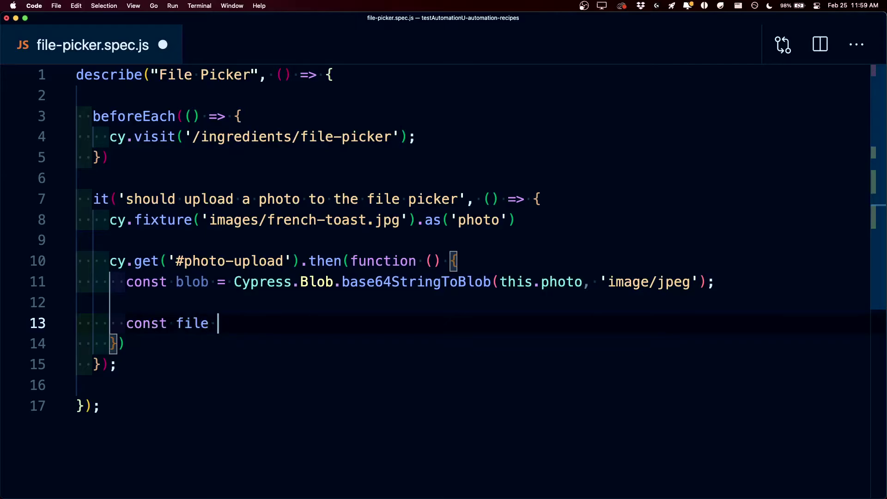
{"action": "type", "text": "= new "}
{"action": "type", "text": "File("}
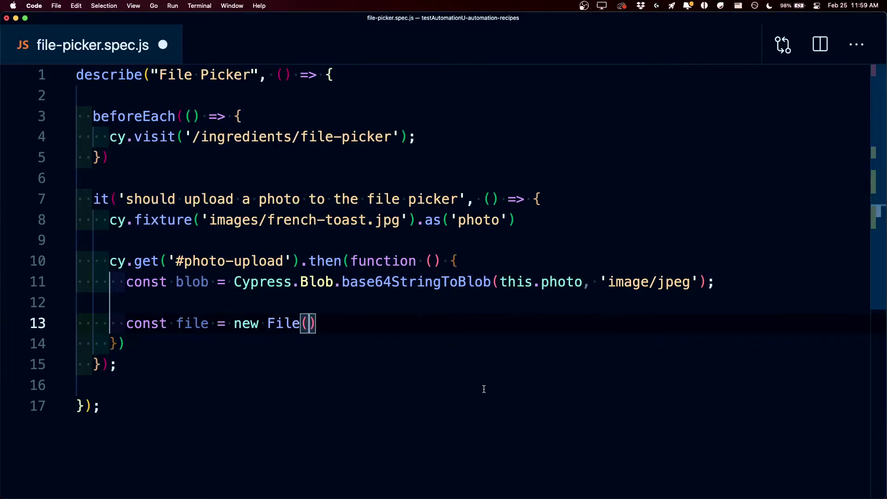
{"action": "type", "text": "["}
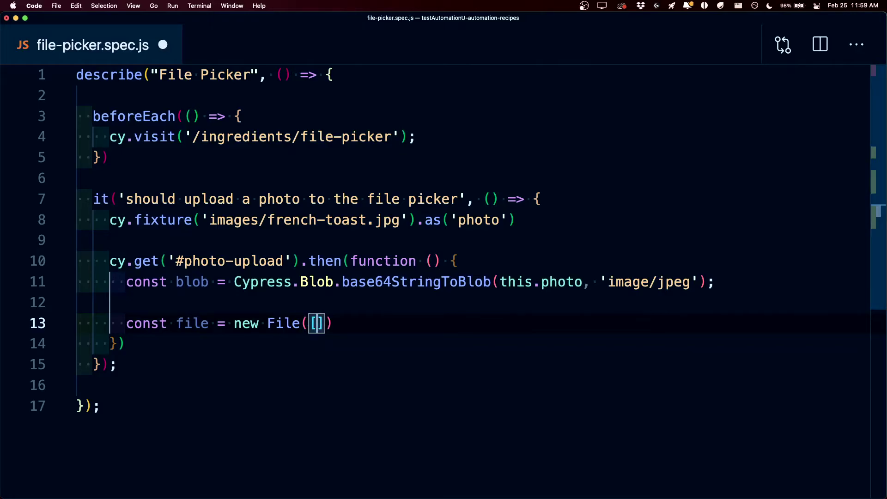
{"action": "type", "text": "blob], "}
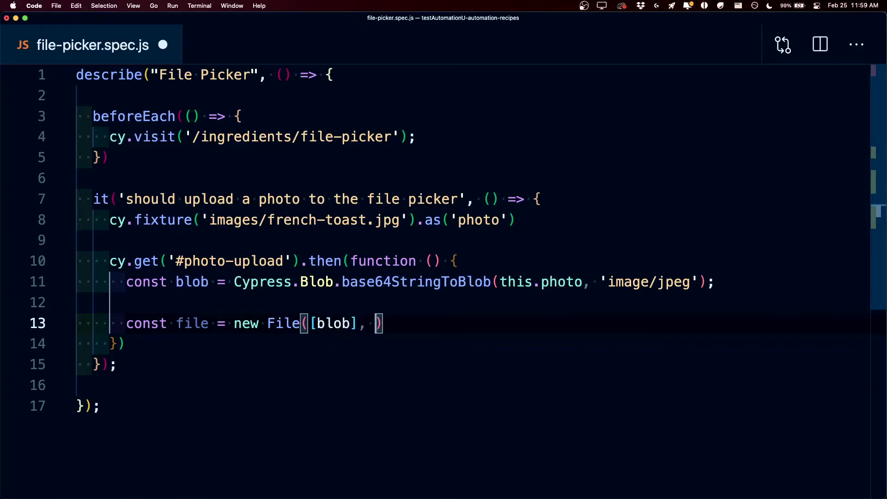
{"action": "type", "text": "'images/"}
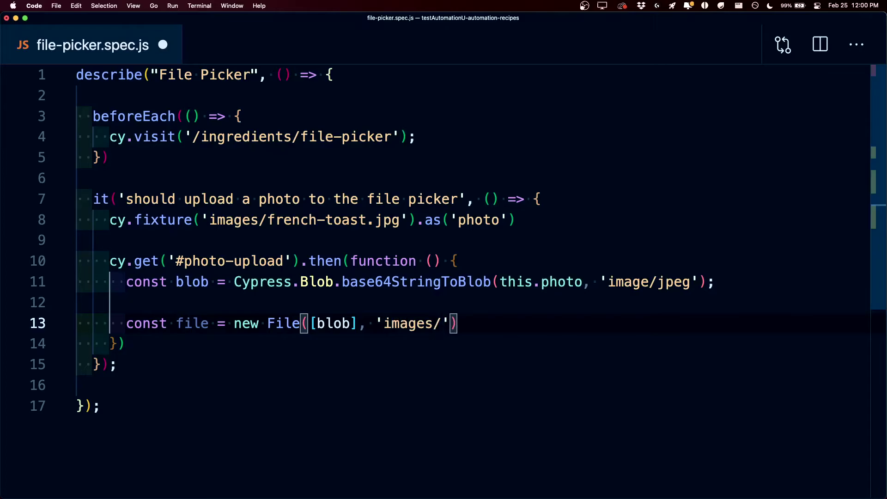
{"action": "type", "text": "french-"}
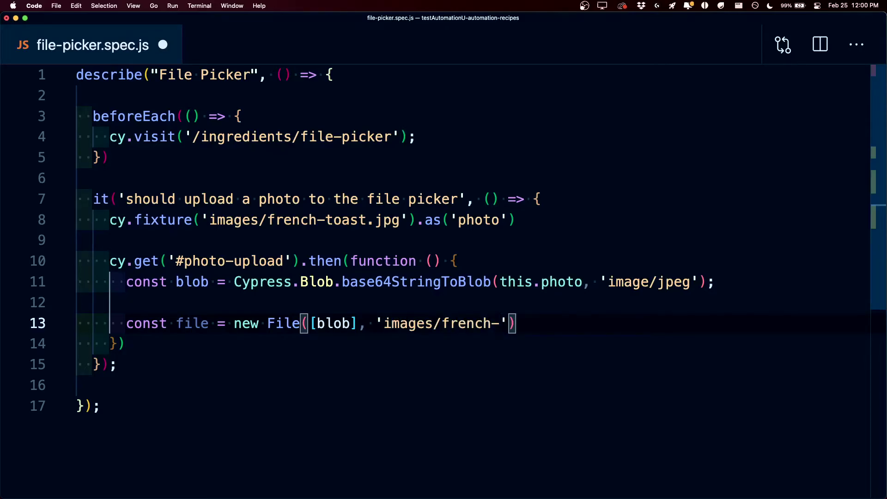
{"action": "type", "text": "toast.jpg'"}
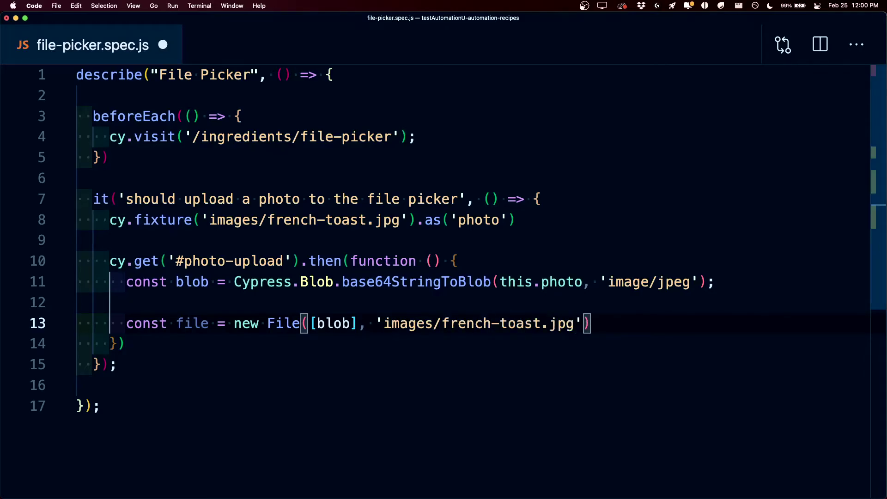
{"action": "type", "text": ", {"}
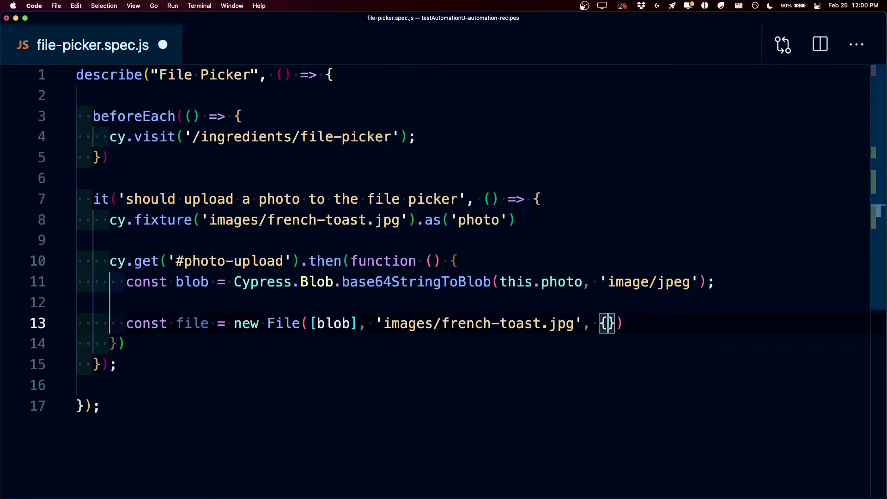
Add const file = new File([blob], 'images/french-toast.jpg', { type: 'image/jpeg' }).
{"action": "key", "text": "Return"}
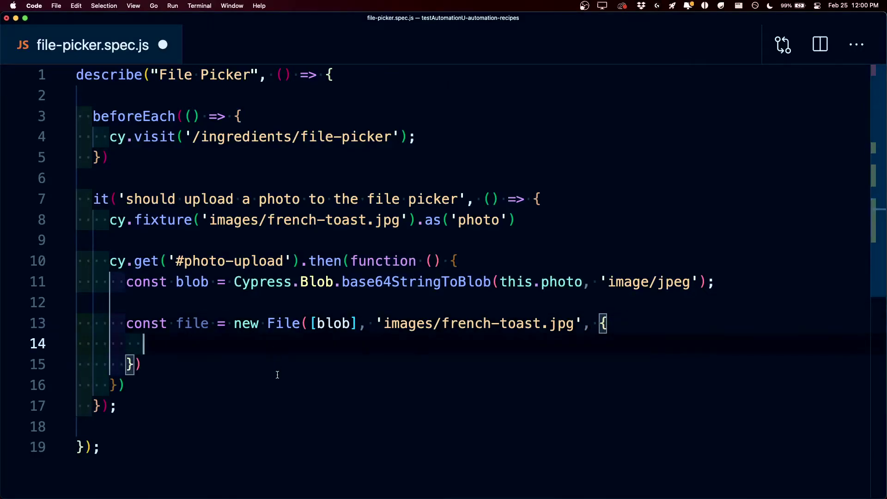
{"action": "type", "text": "typ"}
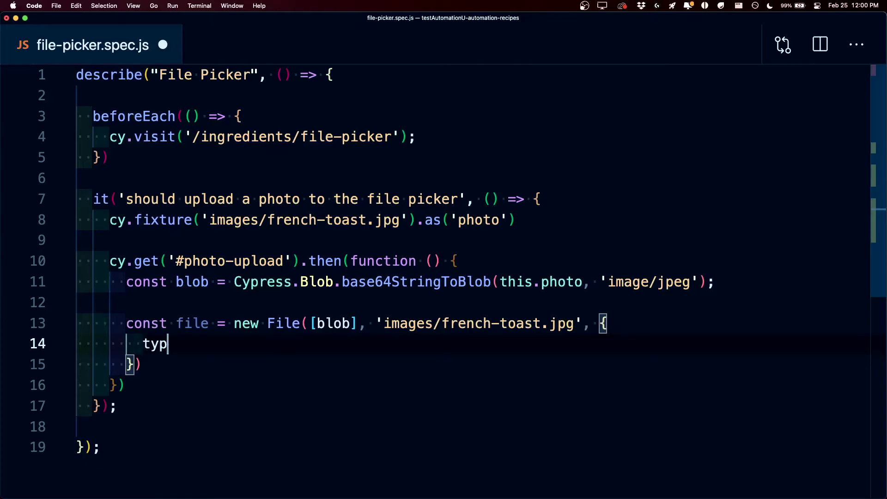
{"action": "type", "text": "e: 'image/"}
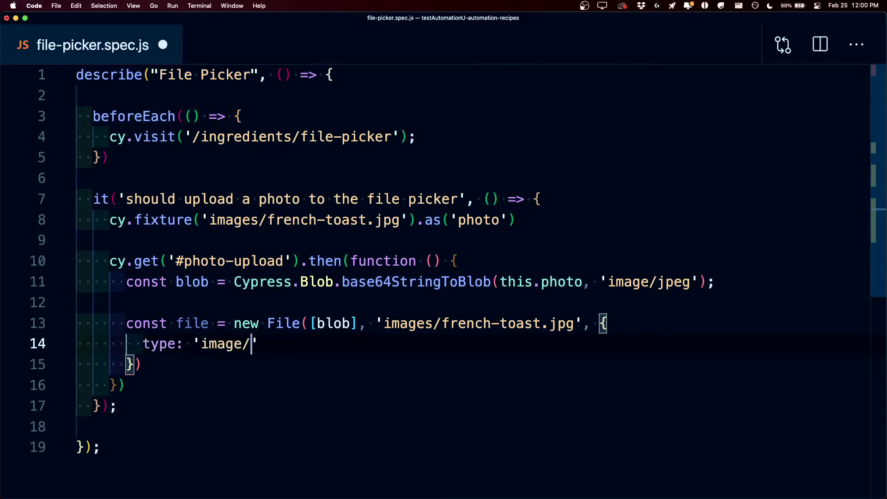
{"action": "type", "text": "jpeg"}
Add const data = new DataTransfer() and data.items.add(file) below the File statement.
{"action": "key", "text": "Down"}
{"action": "key", "text": "Return"}
{"action": "key", "text": "Return"}
{"action": "scroll", "coordinate": [375, 396], "scroll_direction": "down", "scroll_amount": 3}
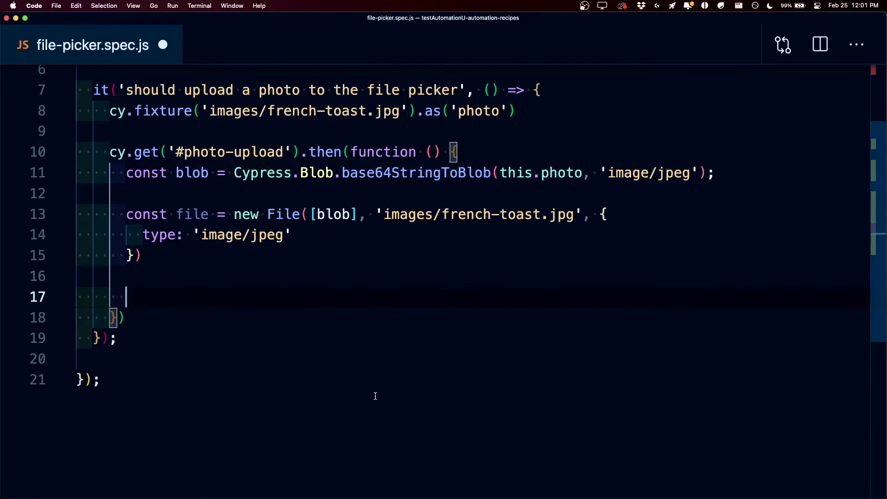
{"action": "type", "text": "const d"}
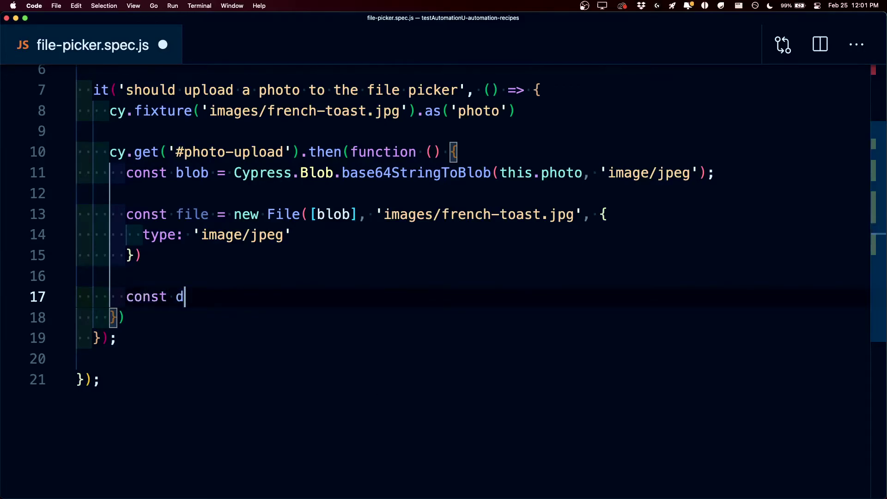
{"action": "type", "text": "ata = new "}
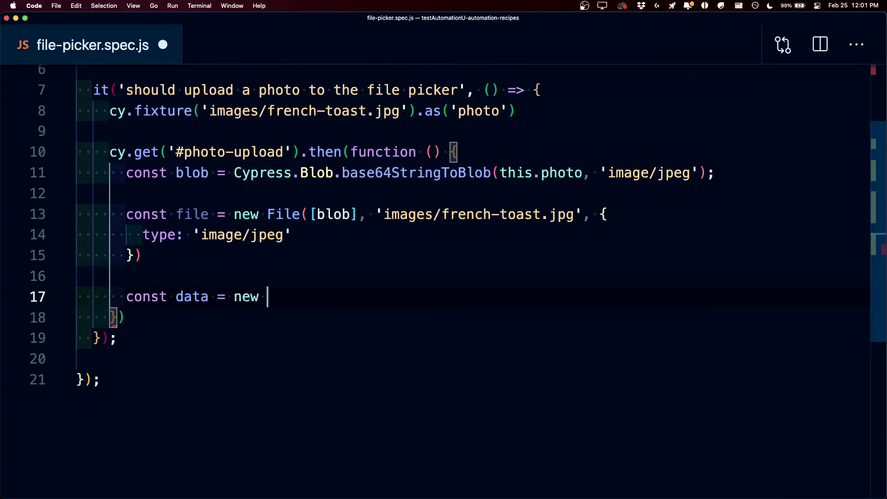
{"action": "type", "text": "DataTransfer"}
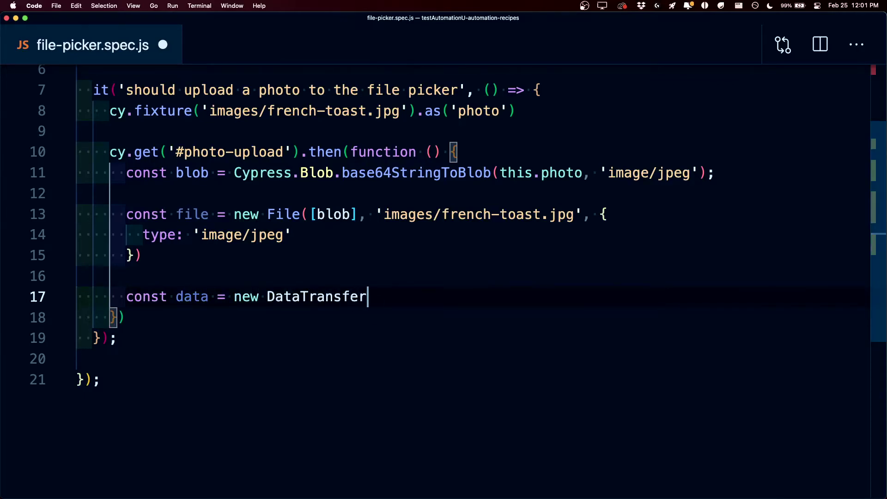
{"action": "type", "text": "()"}
{"action": "key", "text": "Return"}
{"action": "key", "text": "Return"}
{"action": "type", "text": "data."}
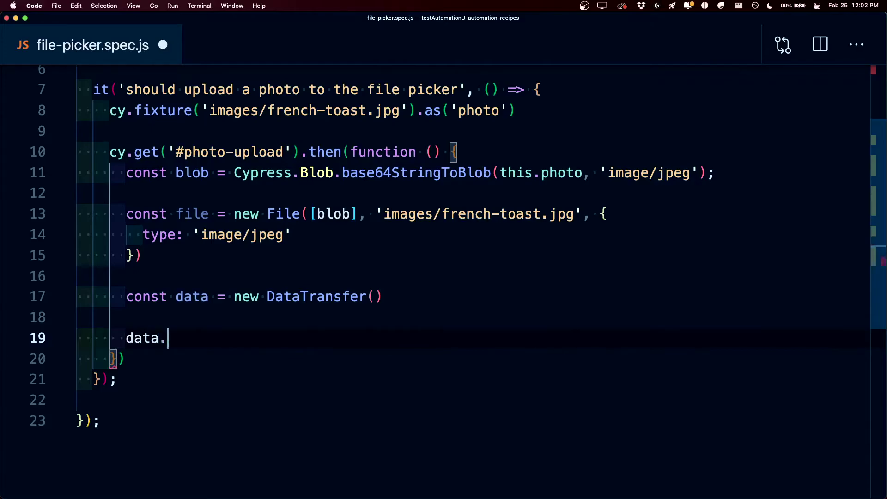
{"action": "type", "text": "items.add"}
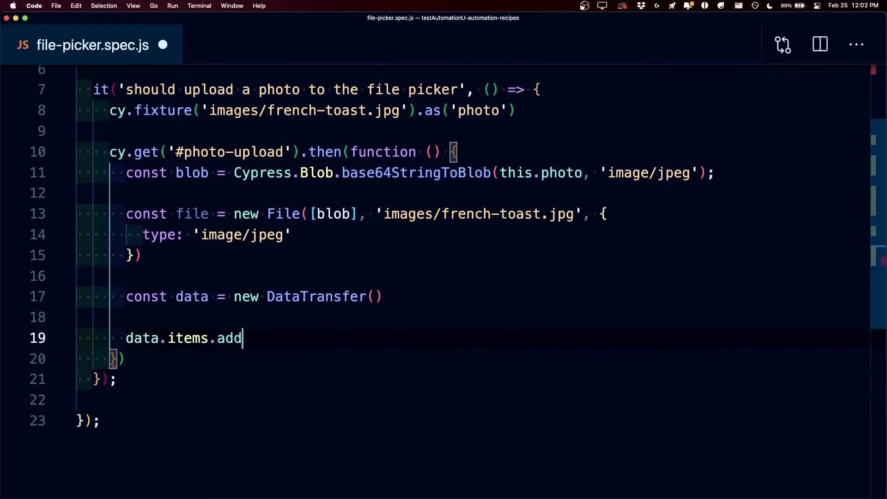
{"action": "type", "text": "(file"}
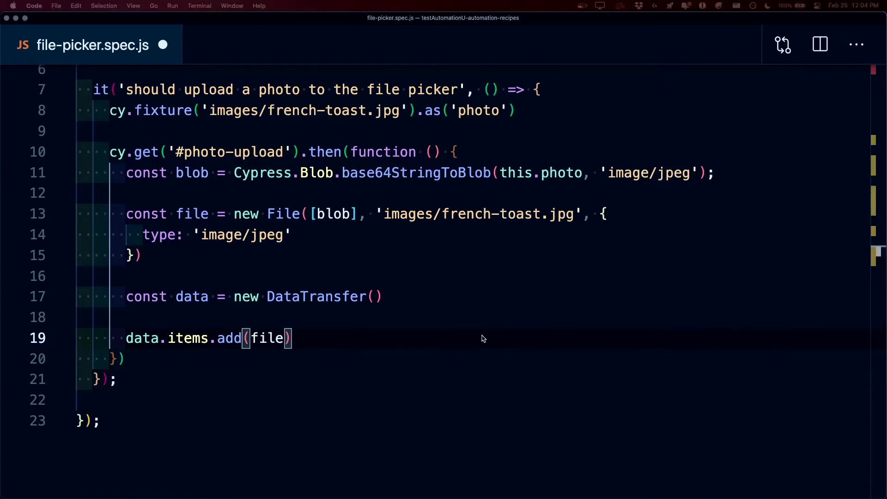
Assign data.files to input[0].files inside the callback, with a blank line below.
{"action": "left_click", "coordinate": [435, 154]}
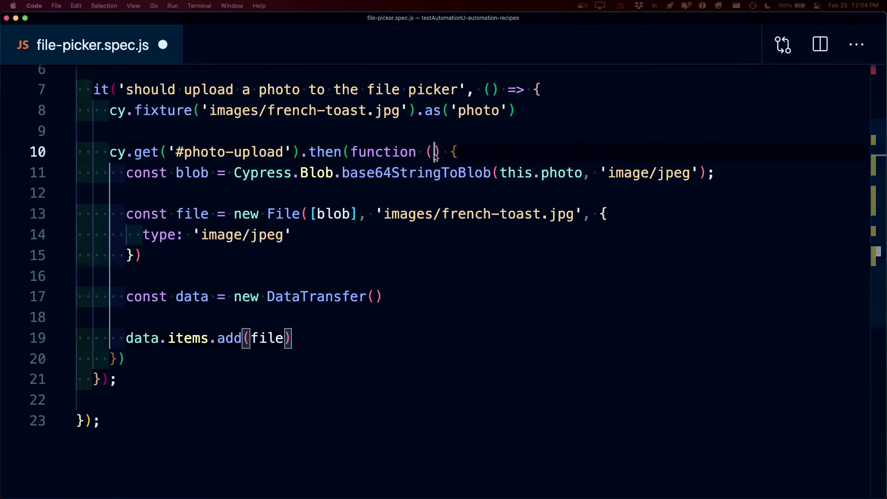
{"action": "type", "text": "input"}
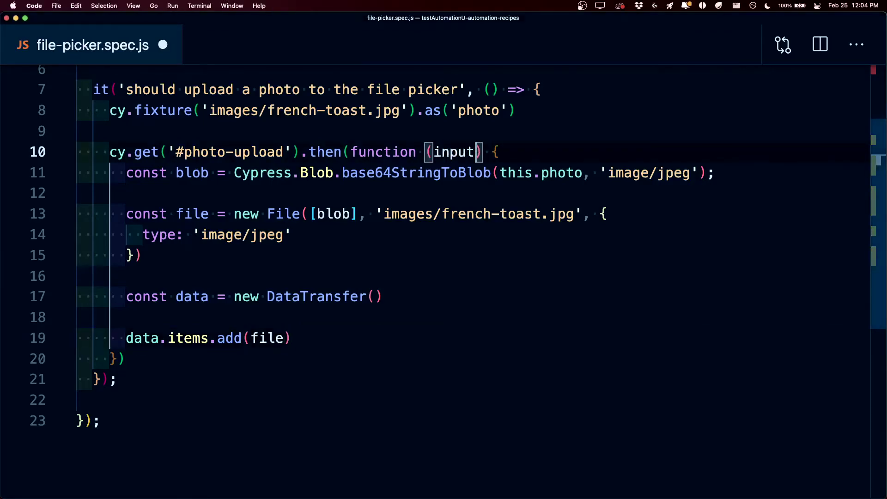
{"action": "left_click", "coordinate": [485, 338]}
{"action": "key", "text": "Return"}
{"action": "key", "text": "Return"}
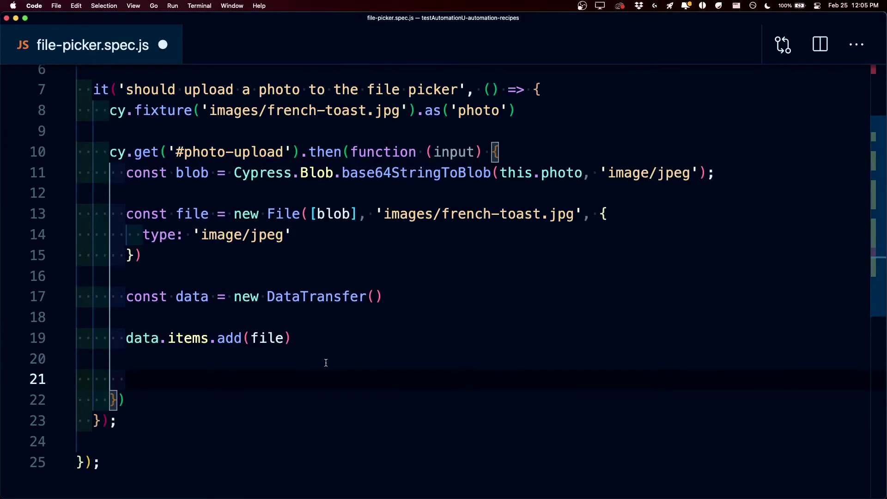
{"action": "type", "text": "input["}
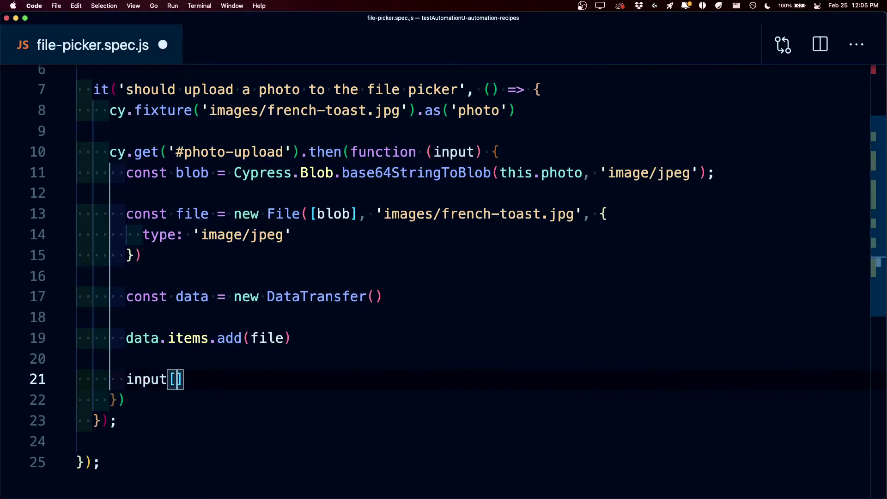
{"action": "type", "text": "0]."}
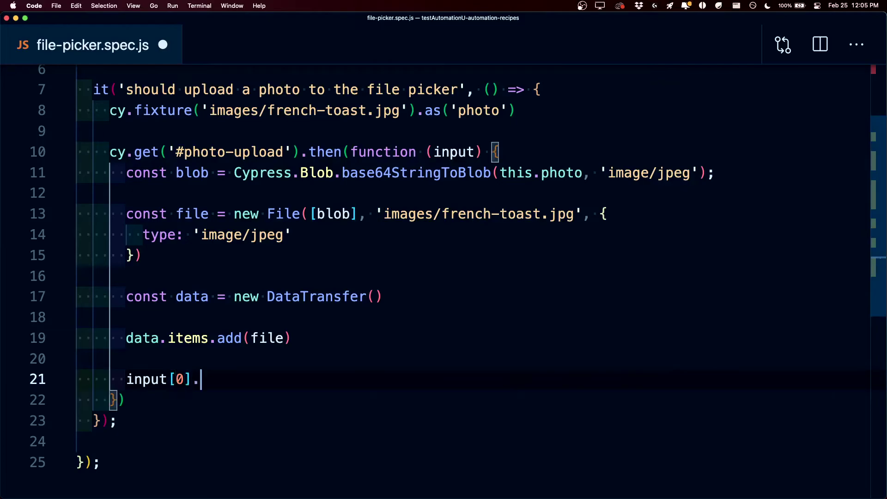
{"action": "type", "text": "files = "}
{"action": "type", "text": "data.files;"}
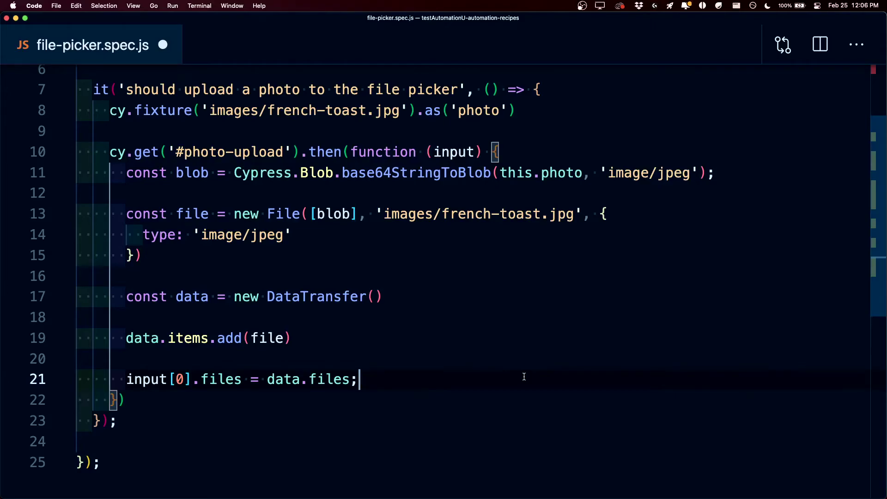
Define const changeEvent = new Event('change', { bubbles: true }) below the files assignment.
{"action": "key", "text": "Return"}
{"action": "key", "text": "Return"}
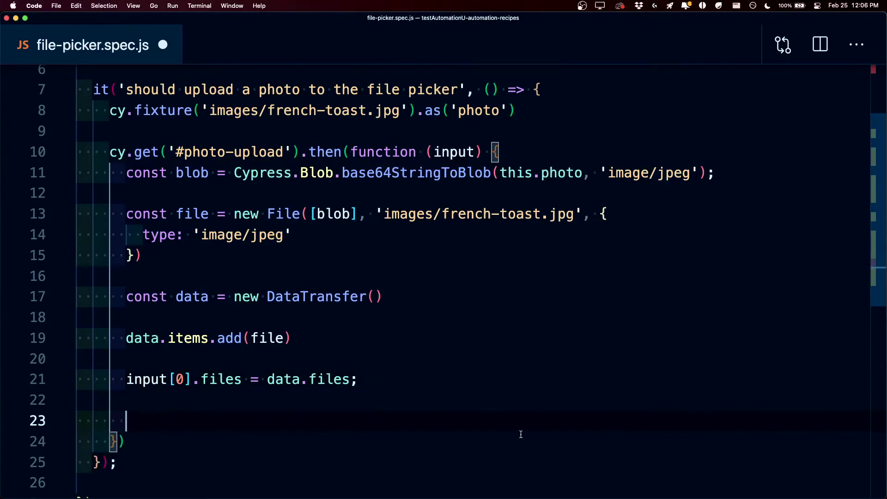
{"action": "type", "text": "const c"}
{"action": "type", "text": "hangeEvent = "}
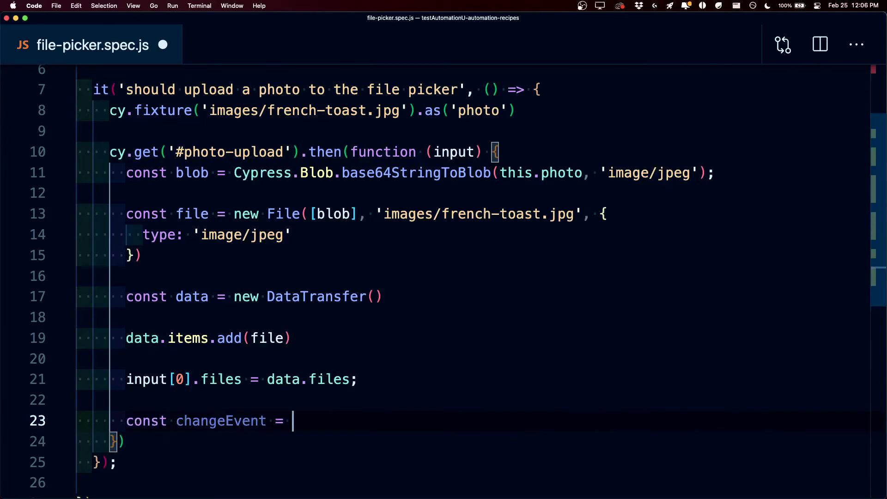
{"action": "type", "text": "new Event("}
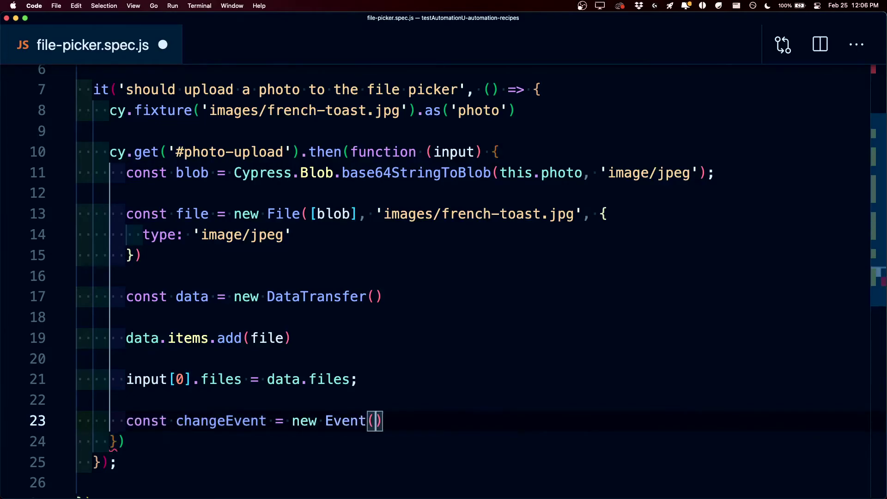
{"action": "type", "text": "'"}
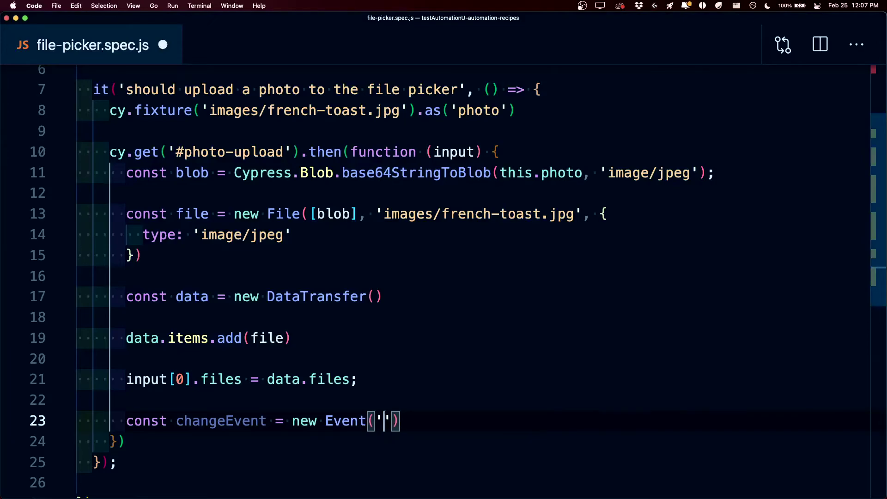
{"action": "type", "text": "change'"}
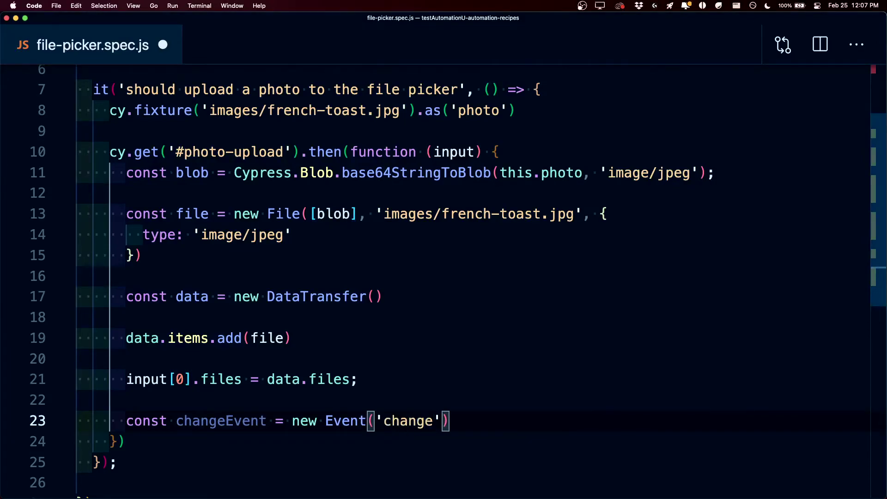
{"action": "type", "text": ", "}
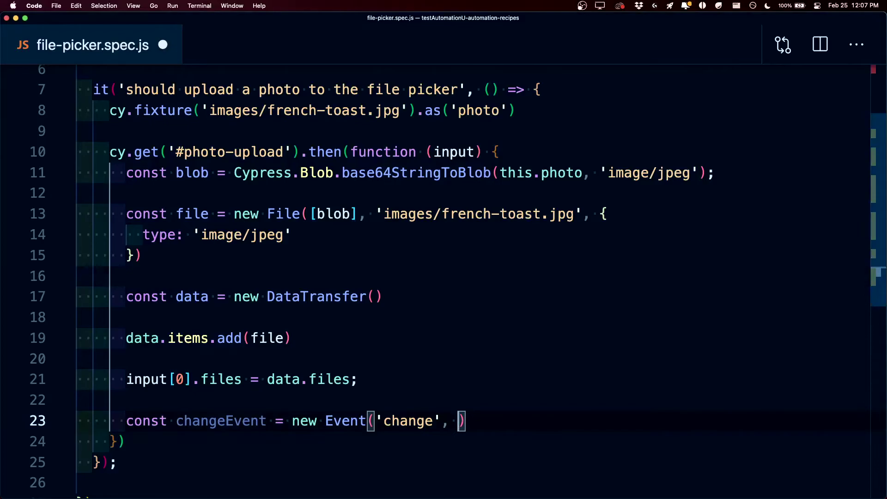
{"action": "type", "text": "{"}
{"action": "key", "text": "Return"}
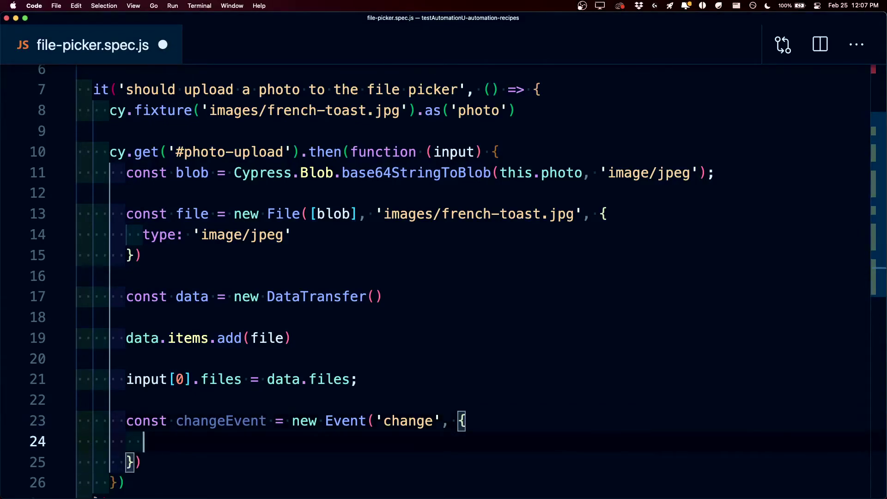
{"action": "type", "text": "bubbles: tru"}
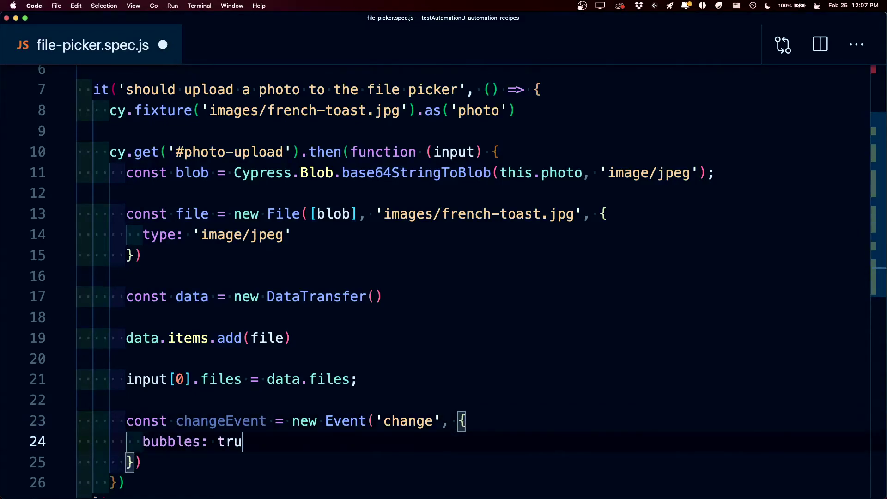
{"action": "type", "text": "e"}
{"action": "key", "text": "Down"}
{"action": "key", "text": "Return"}
{"action": "key", "text": "Return"}
{"action": "scroll", "coordinate": [397, 336], "scroll_direction": "down", "scroll_amount": 3}
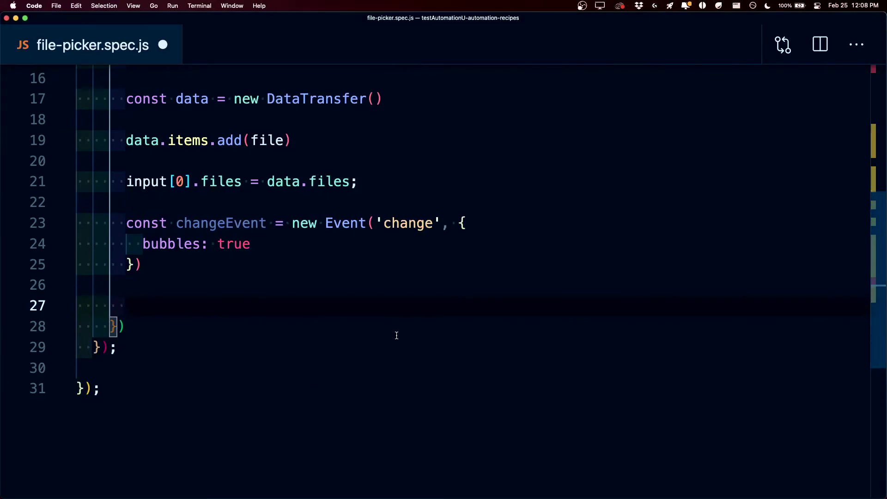
{"action": "type", "text": "input["}
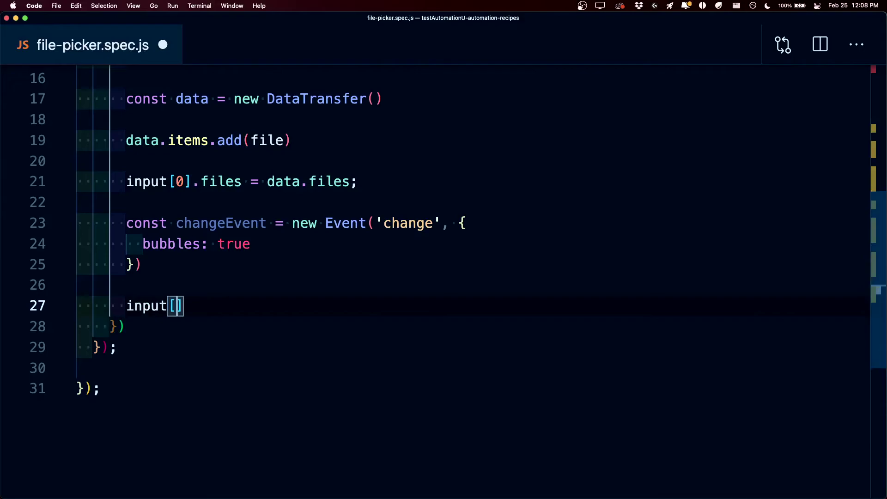
{"action": "type", "text": "0]."}
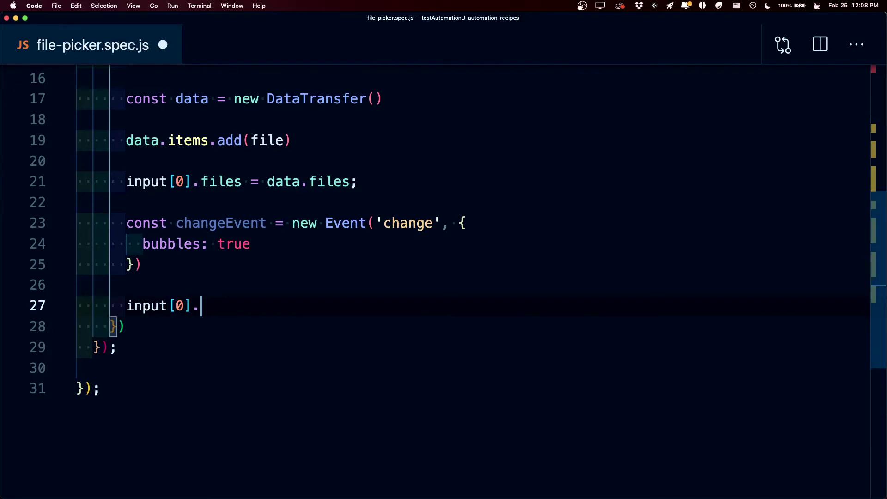
{"action": "type", "text": "dispatchEv"}
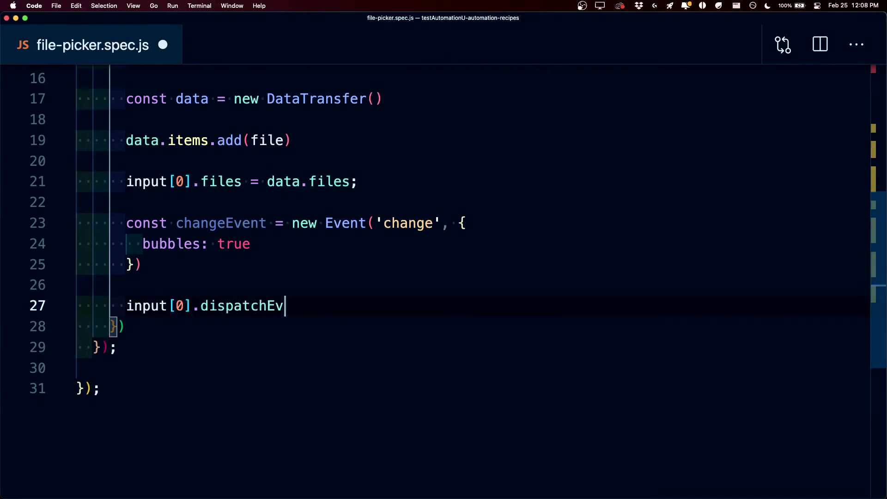
{"action": "type", "text": "ent(change"}
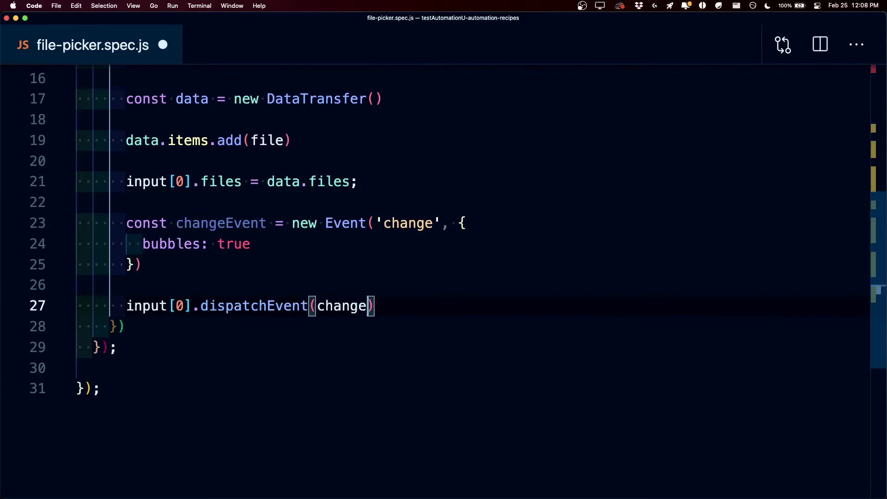
{"action": "type", "text": "Event"}
Dispatch changeEvent on input[0], save the spec, and bring Cypress forward.
{"action": "key", "text": "super+s"}
{"action": "key", "text": "super+Tab"}
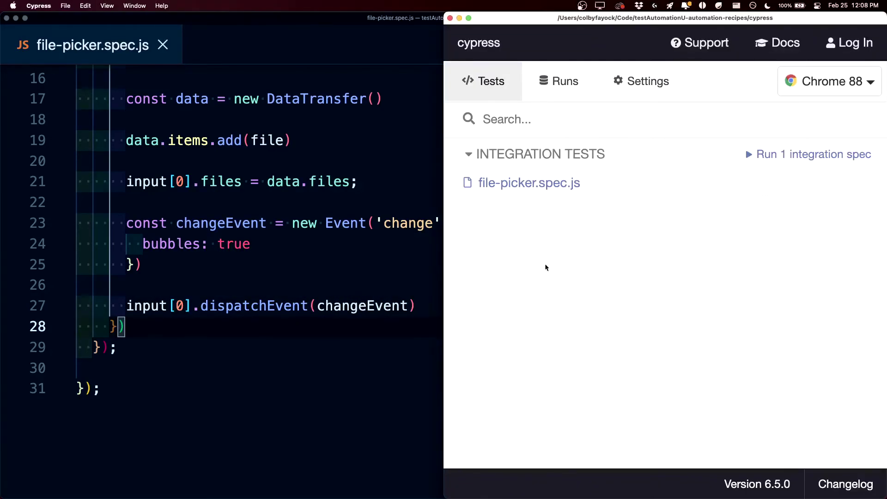
Rerun file-picker.spec.js in Chrome, showing french-toast.jpg uploaded with its preview.
{"action": "left_click", "coordinate": [536, 184]}
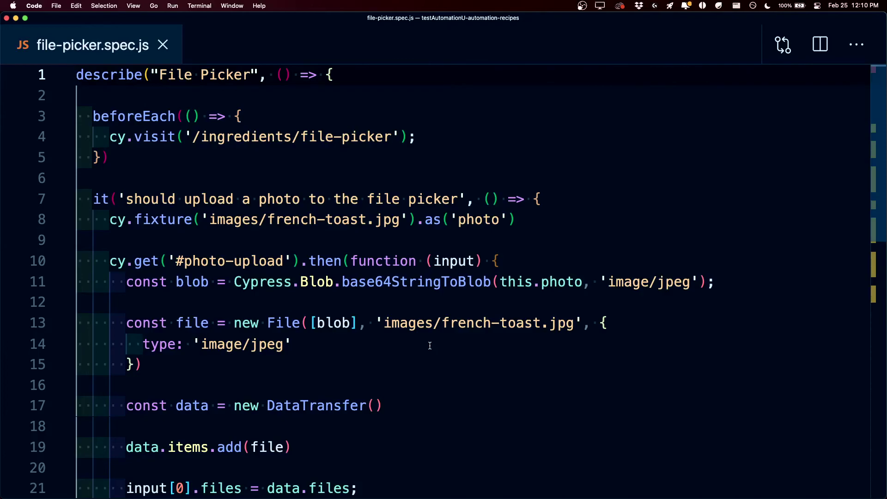
Review the spec's fixture call (line 8), blob variable (line 11) and file variable (line 13).
{"action": "left_click", "coordinate": [162, 219]}
{"action": "scroll", "coordinate": [162, 219], "scroll_direction": "down", "scroll_amount": 3}
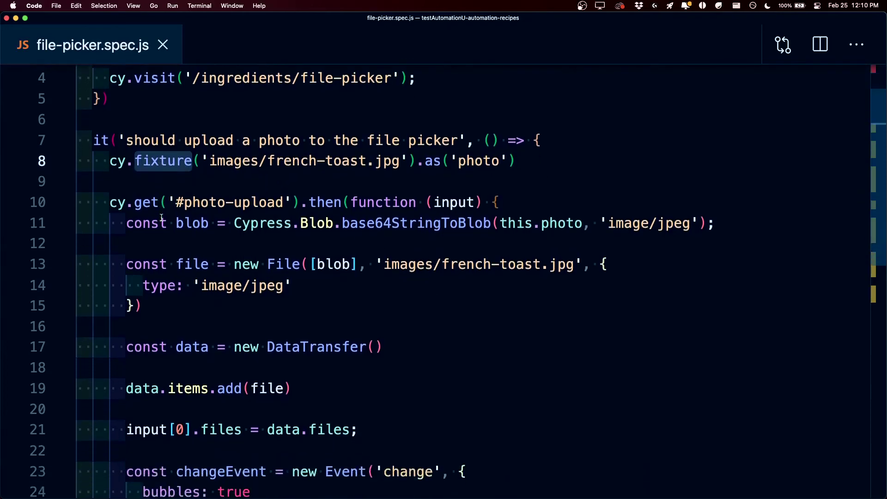
{"action": "scroll", "coordinate": [161, 219], "scroll_direction": "down", "scroll_amount": 2}
{"action": "key", "text": "Down"}
{"action": "key", "text": "Down"}
{"action": "key", "text": "Down"}
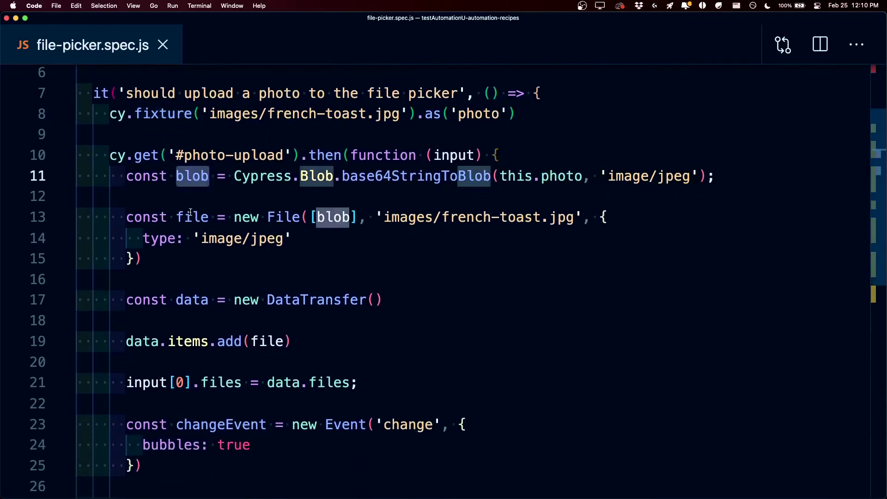
{"action": "left_click", "coordinate": [189, 215]}
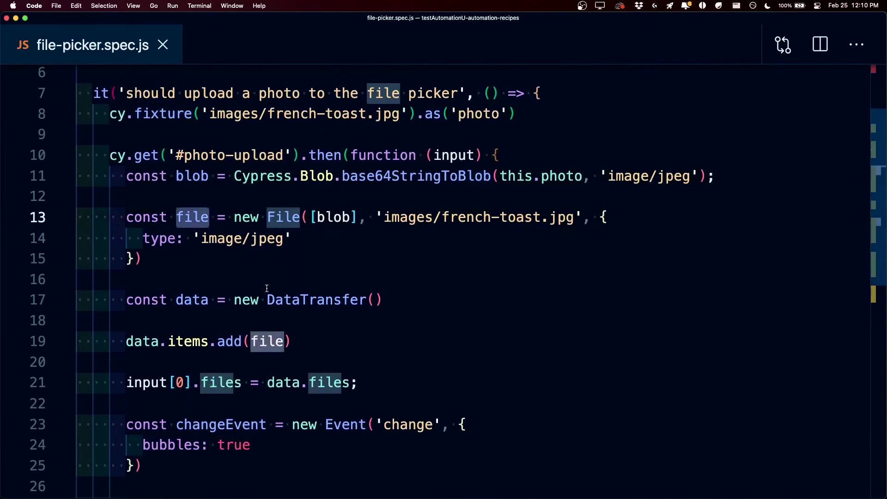